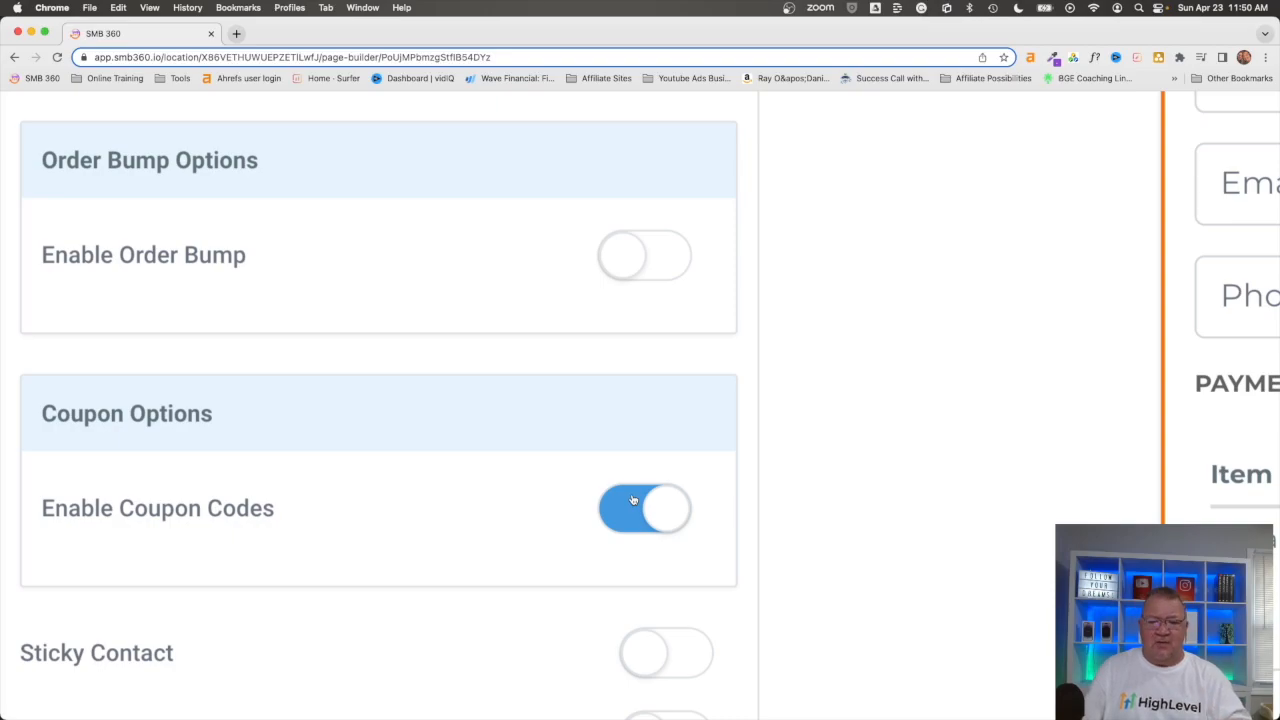
Step: Save the order page with coupon codes enabled, dismiss the SEO metadata form, and return to the Newsletter Funnel overview
scroll(633, 500, down, 5)
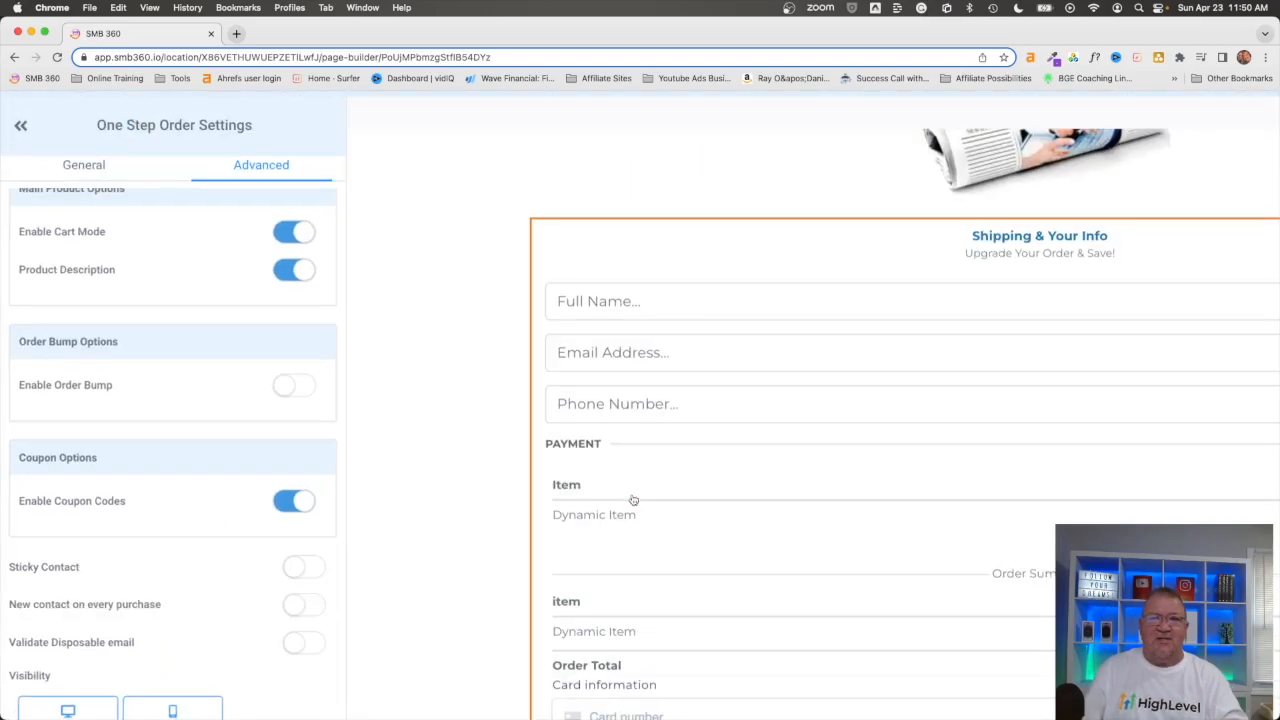
scroll(633, 500, down, 3)
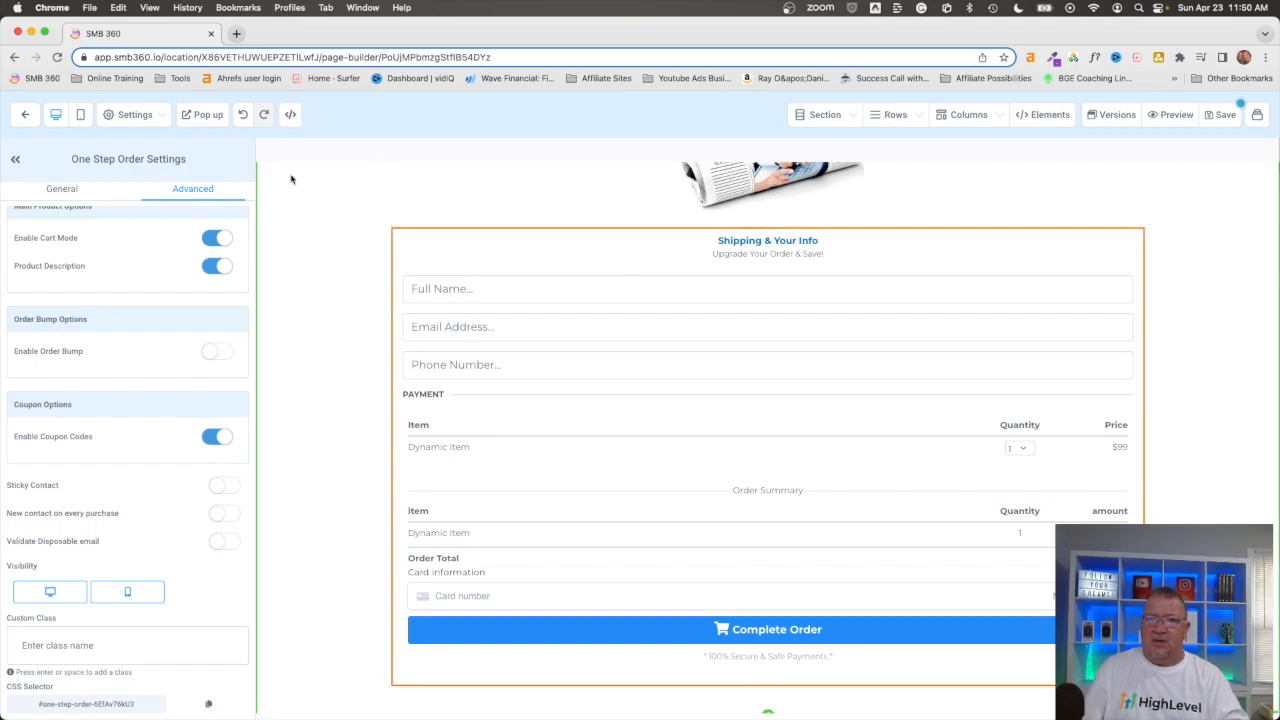
click(1223, 115)
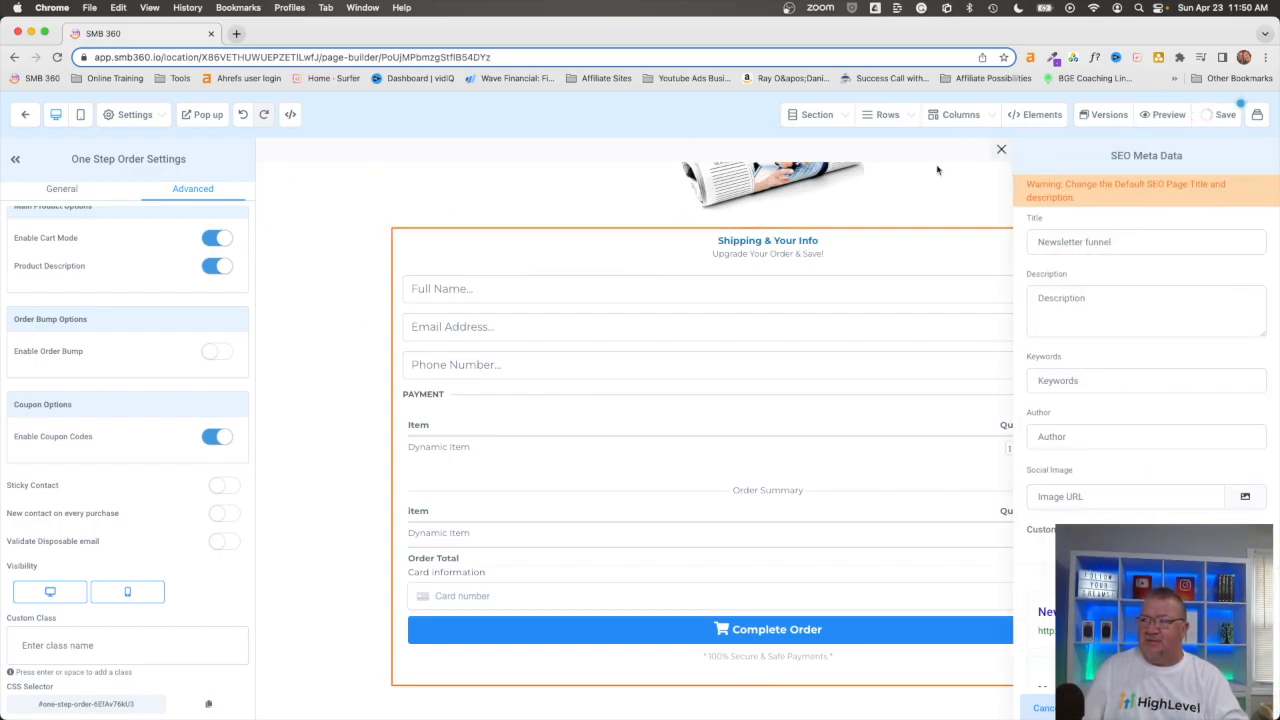
click(1005, 153)
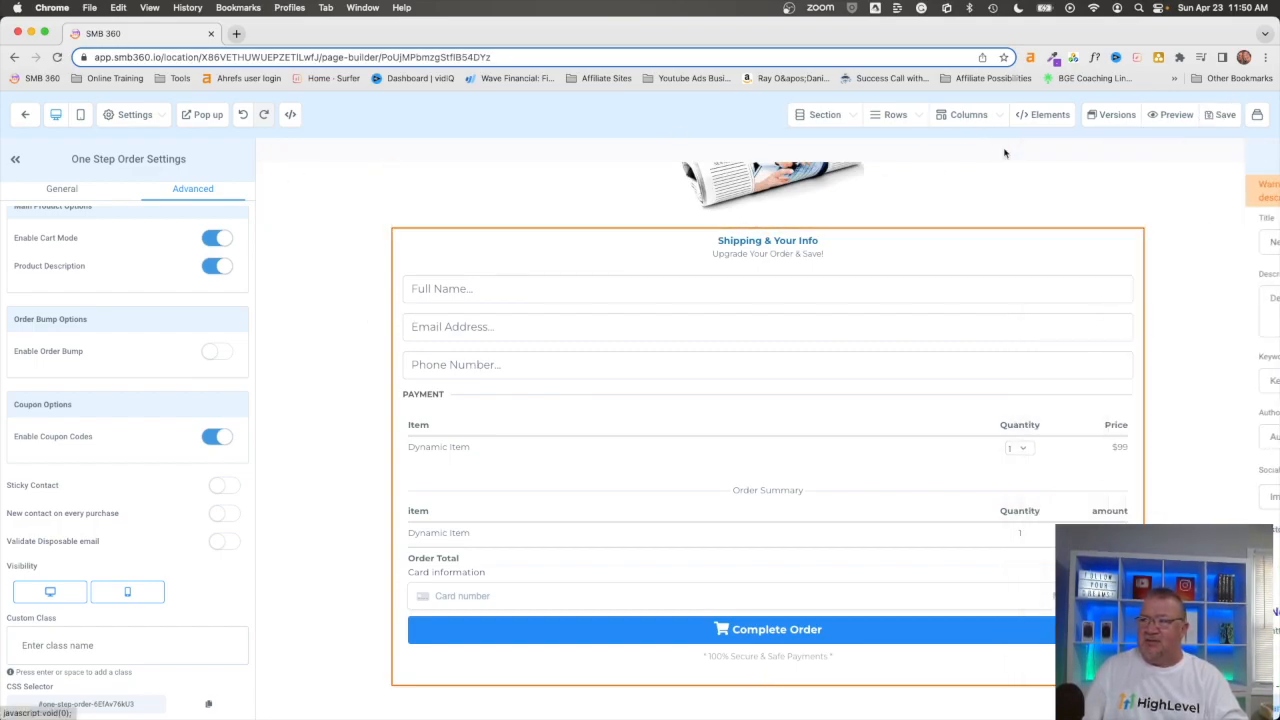
click(25, 114)
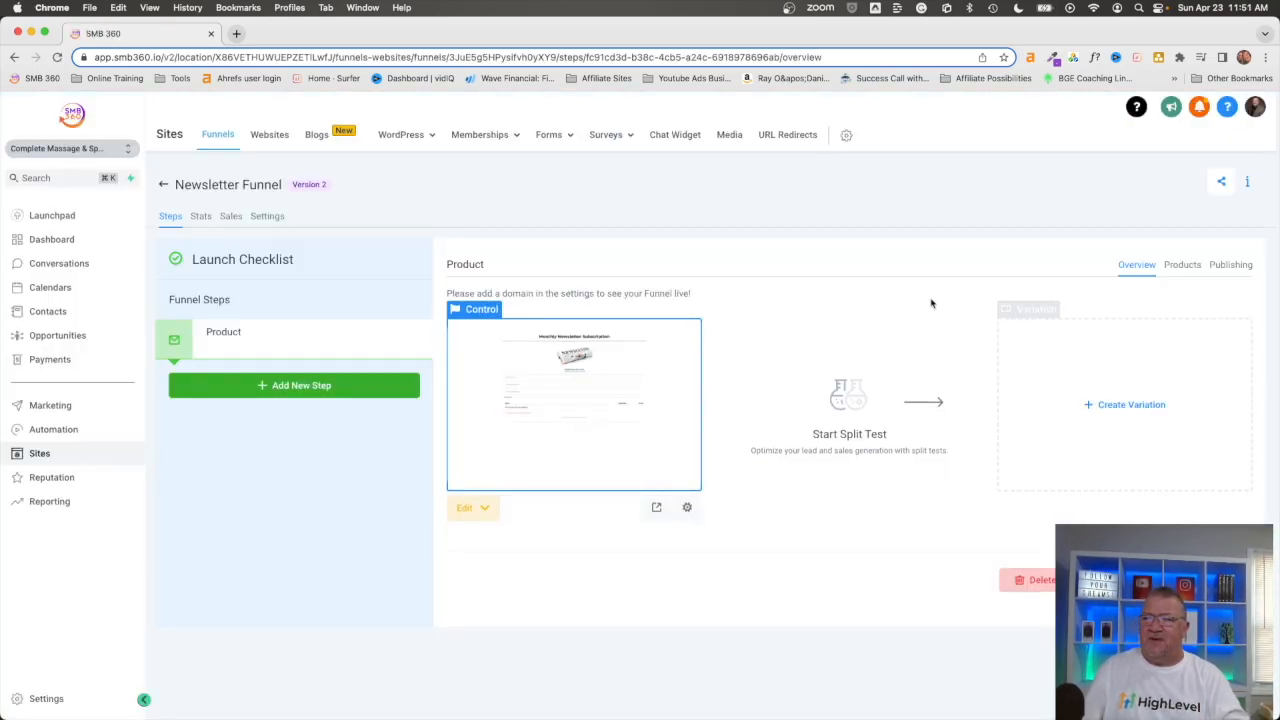
Step: Check the funnel step's products, then open the Payments product list and start creating a new product
click(1180, 266)
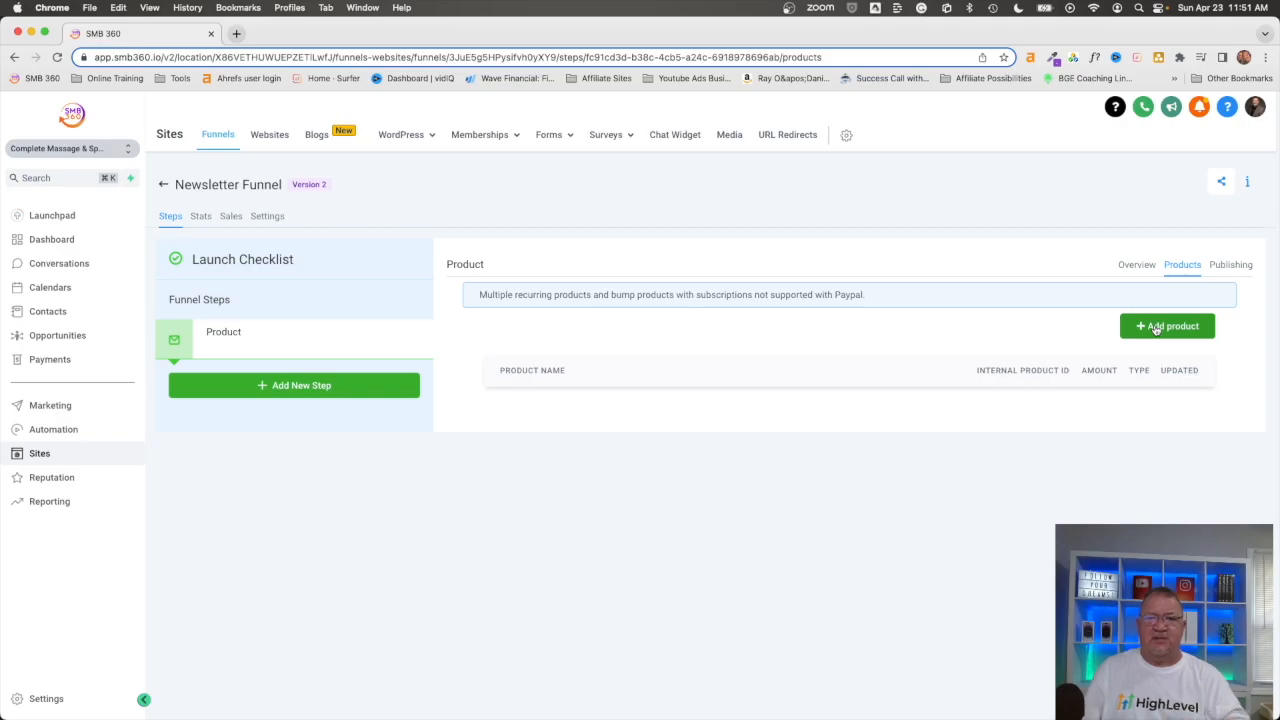
click(48, 362)
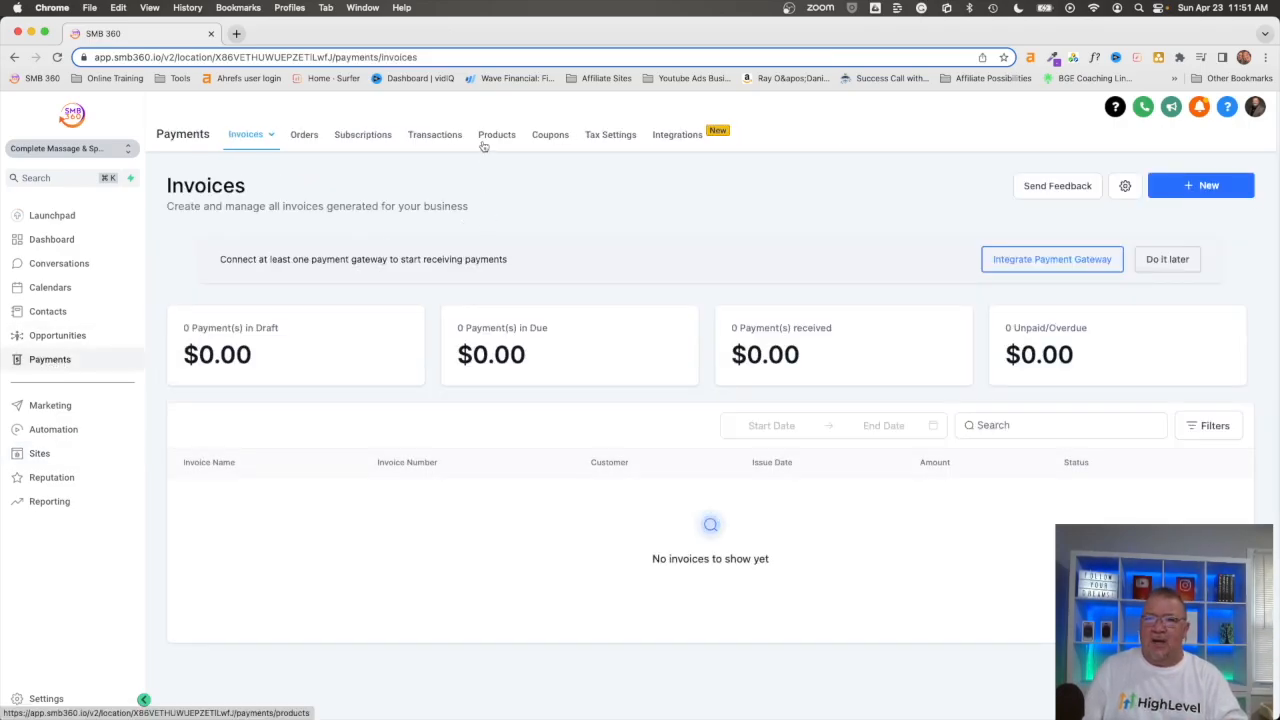
click(497, 136)
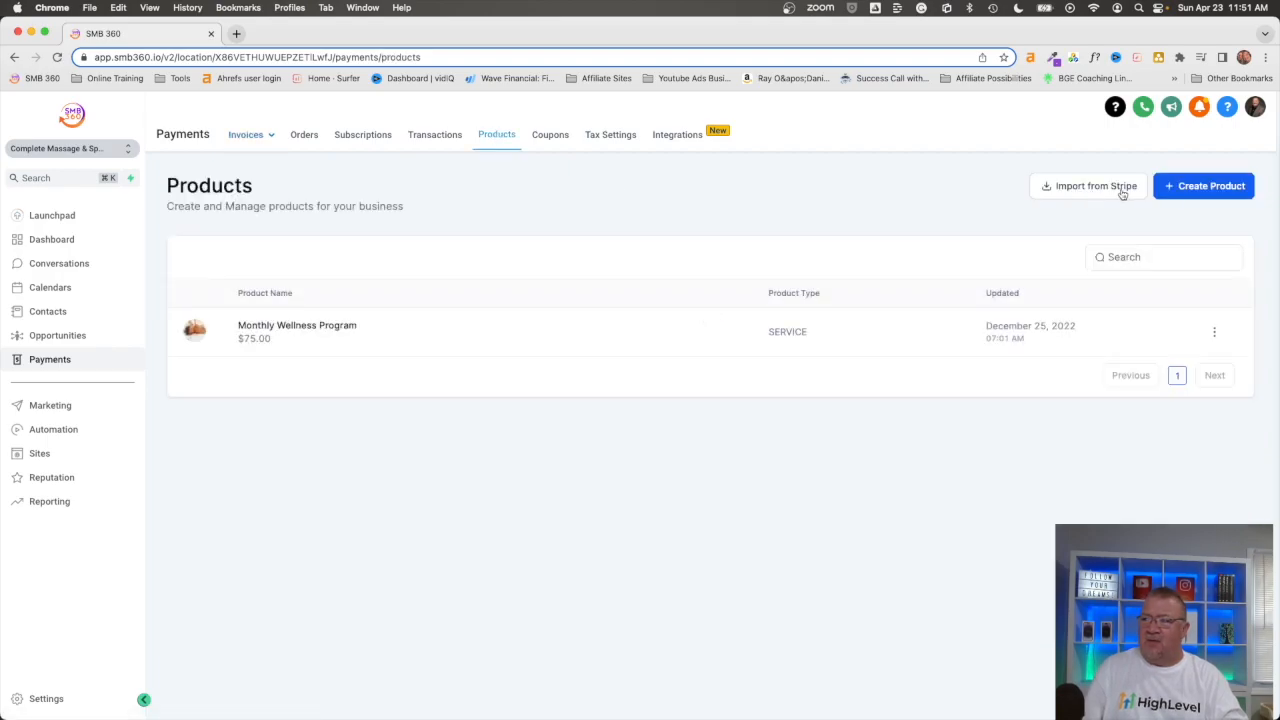
click(1200, 187)
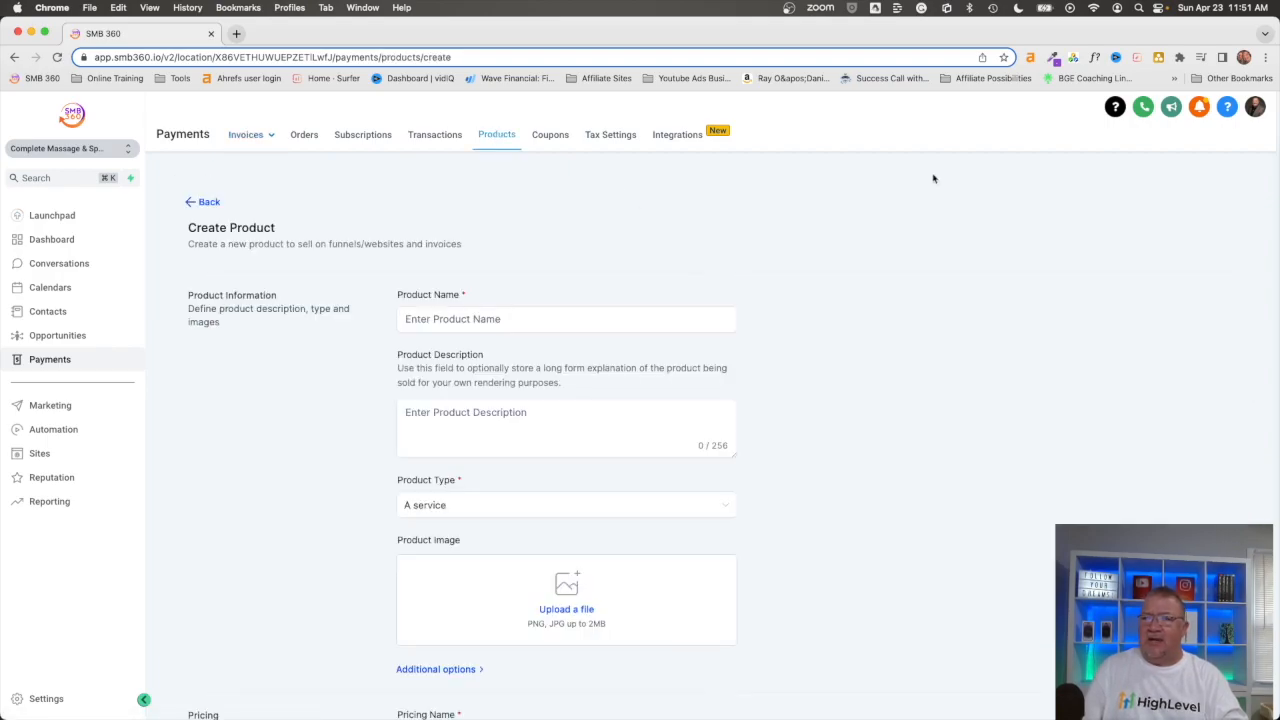
click(205, 201)
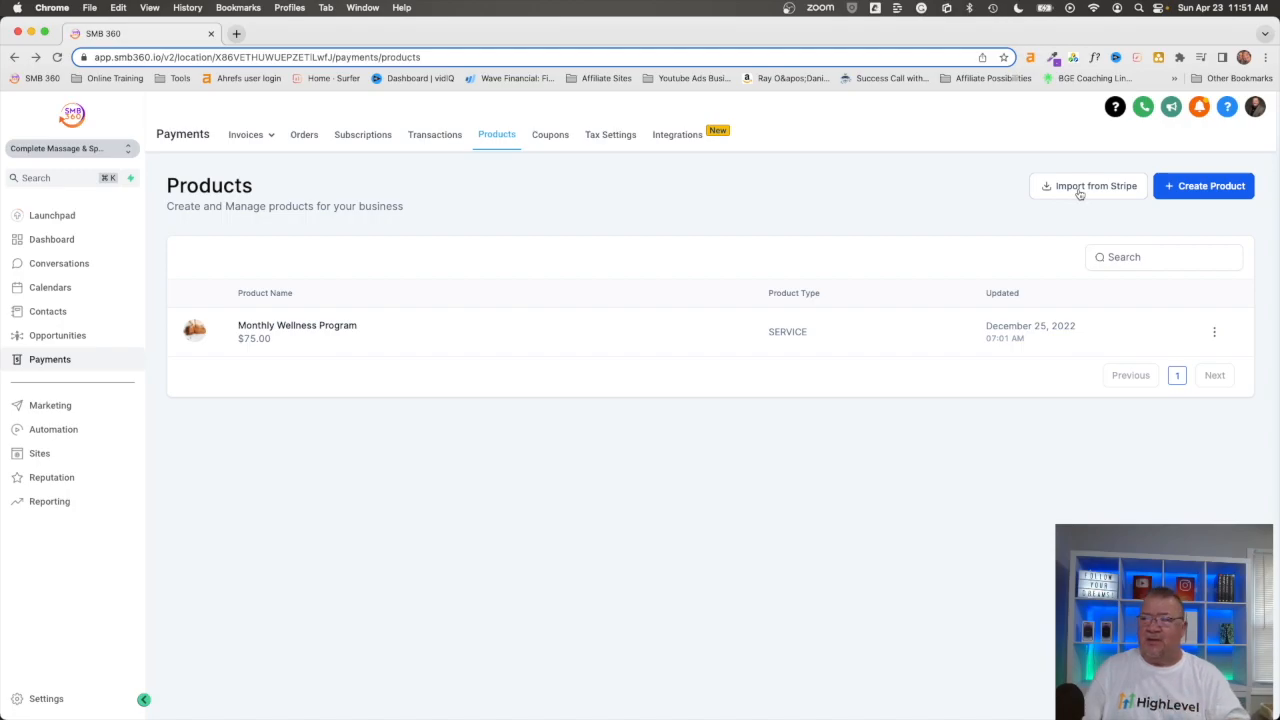
click(1208, 188)
Step: Name the new product Yearly Newsletter
click(508, 322)
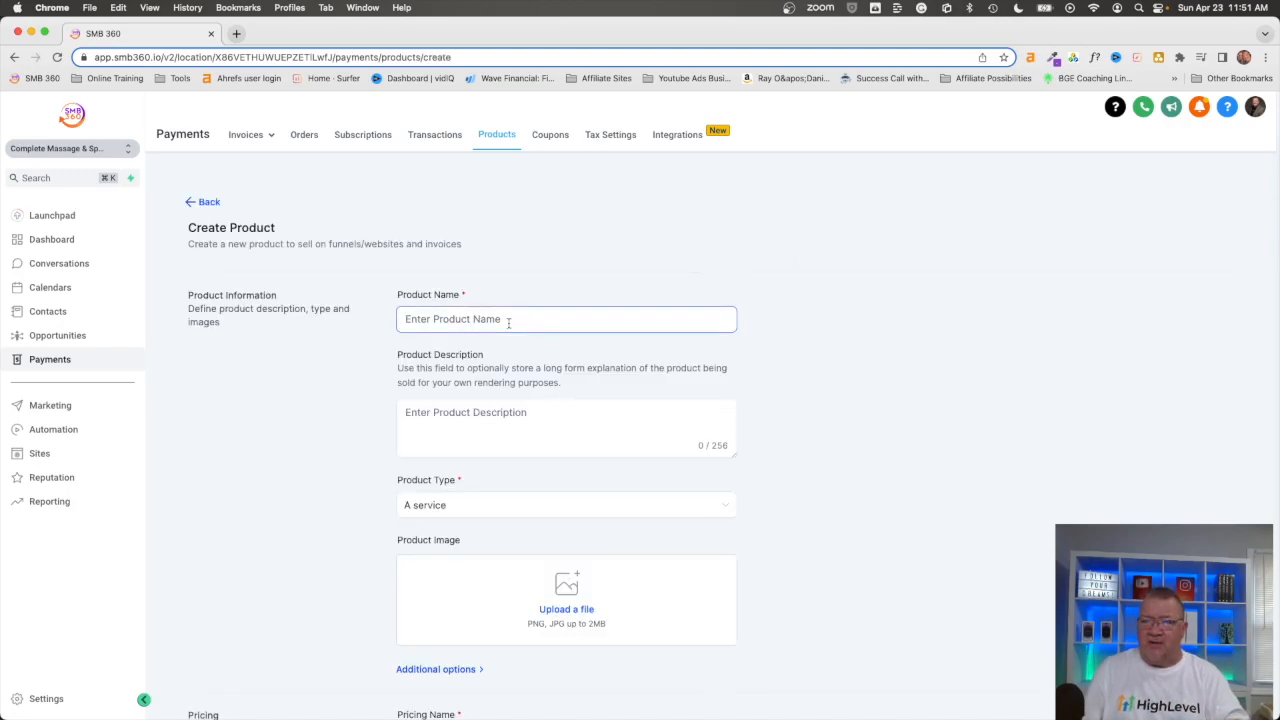
text(Yearly New)
text(letter)
key(Left)
key(Left)
key(Left)
key(Left)
key(Left)
key(Left)
text(s)
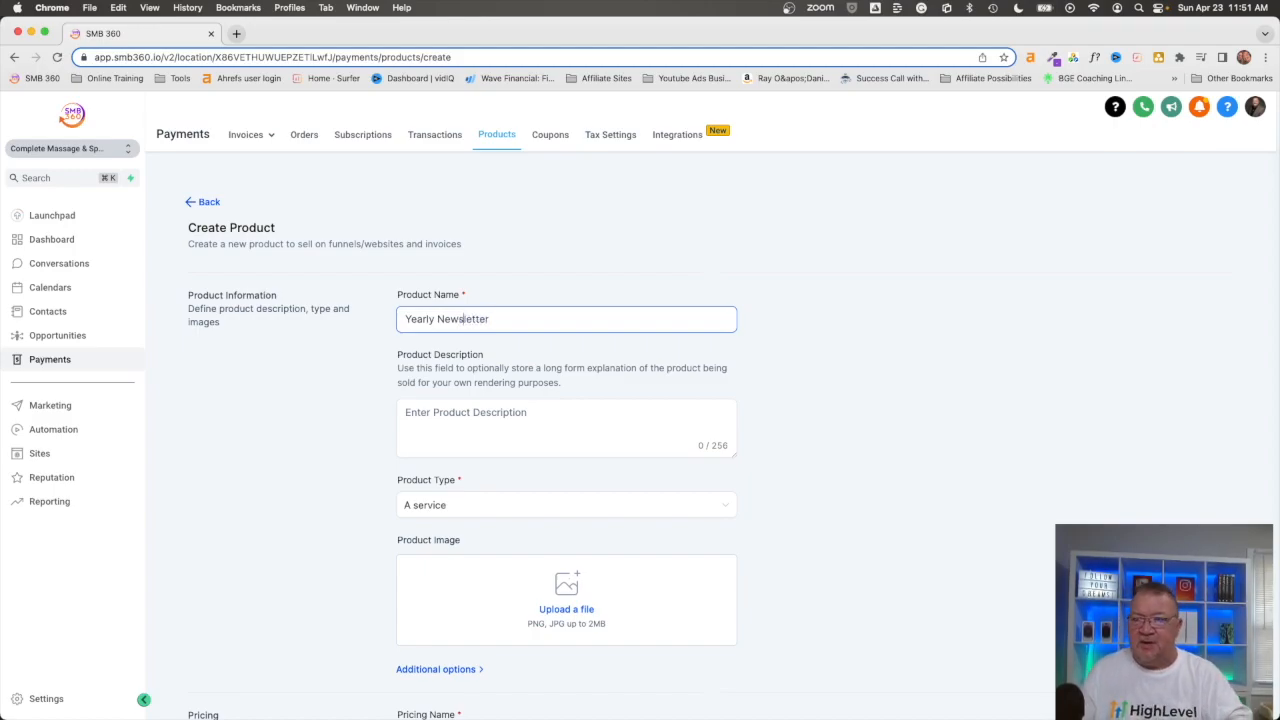
Step: Copy the product name Yearly Newsletter into the product description
click(537, 408)
click(485, 321)
drag(485, 321, 327, 310)
key(super+c)
click(431, 424)
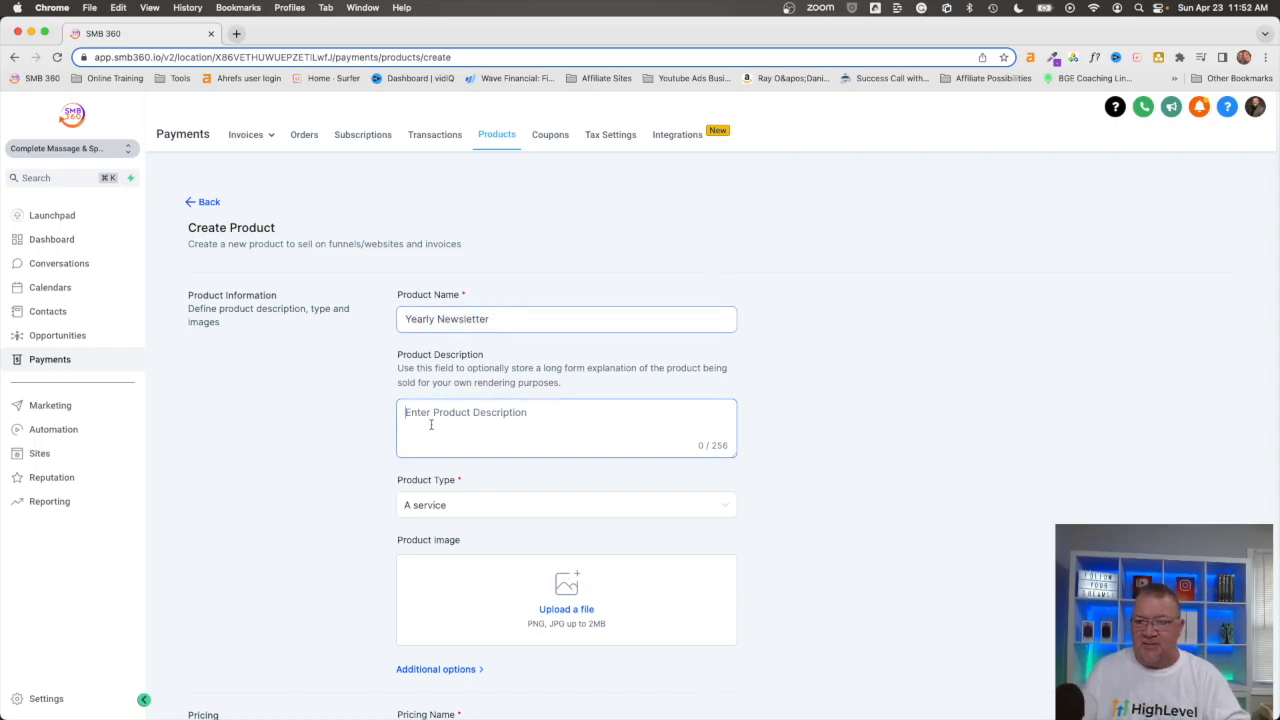
key(super+v)
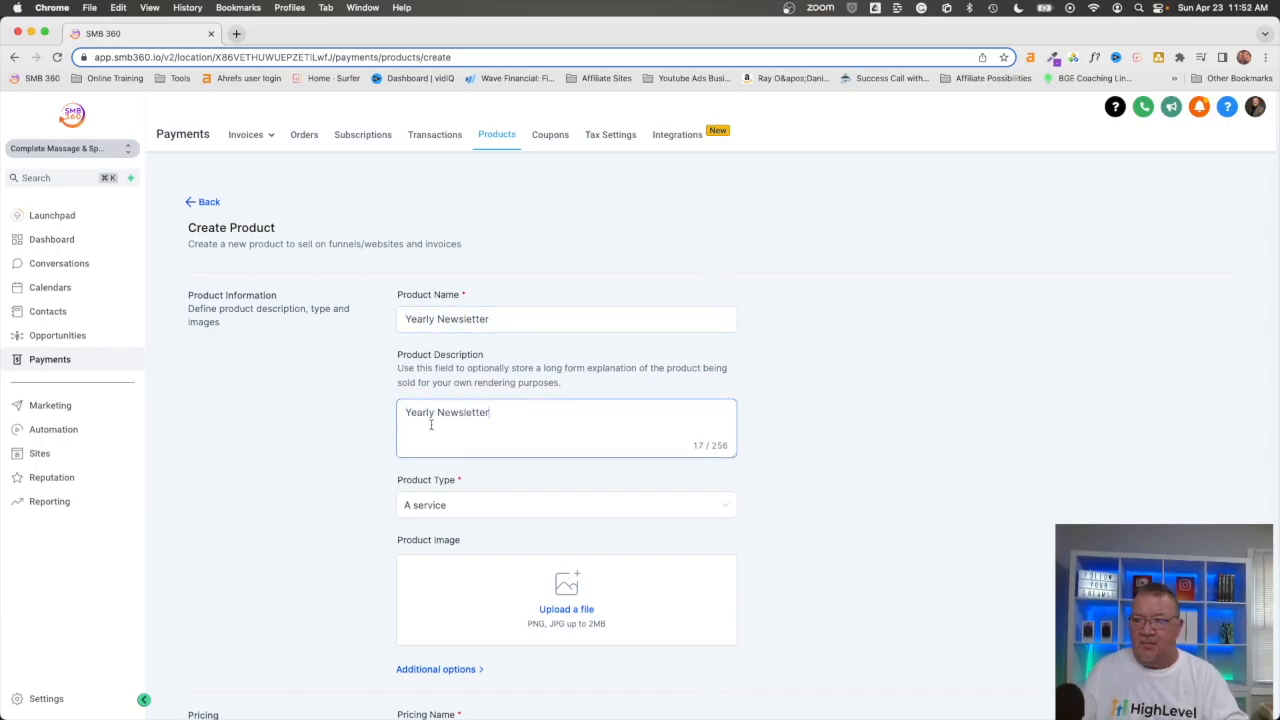
Step: Set the product type to Digital goods and upload the rolled newsletter picture as the product image
click(450, 511)
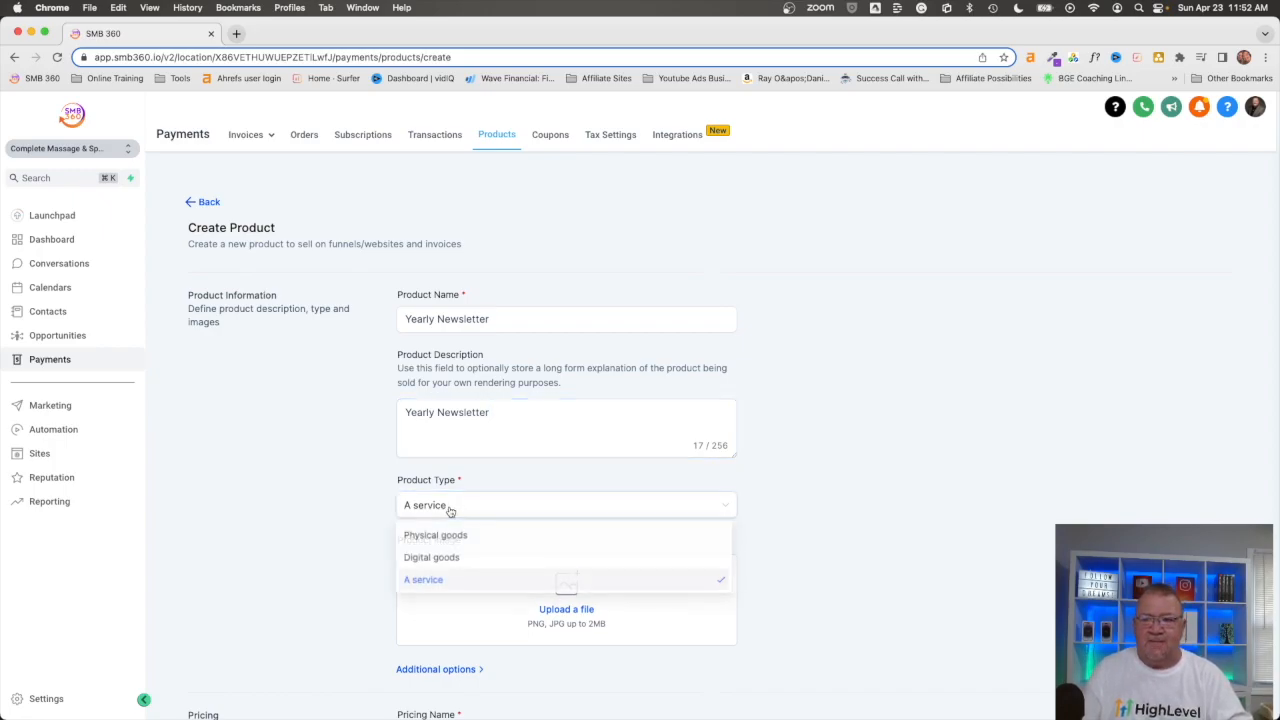
click(452, 561)
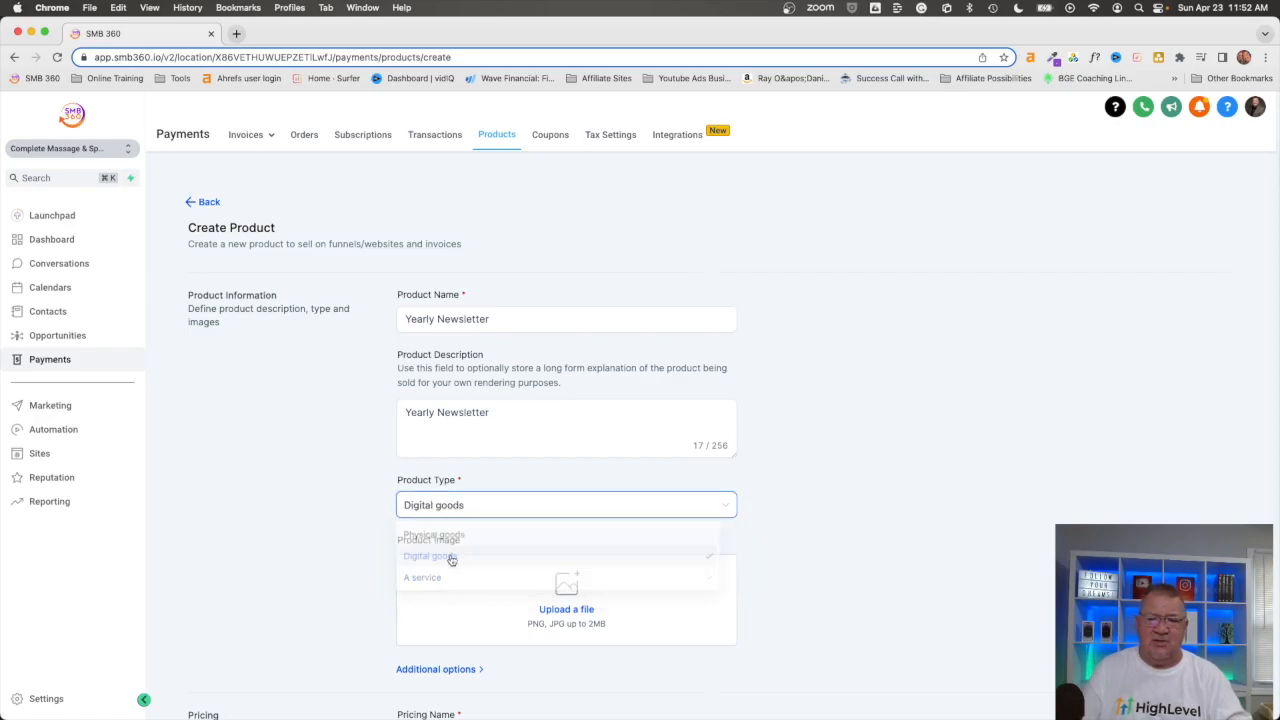
scroll(782, 535, down, 3)
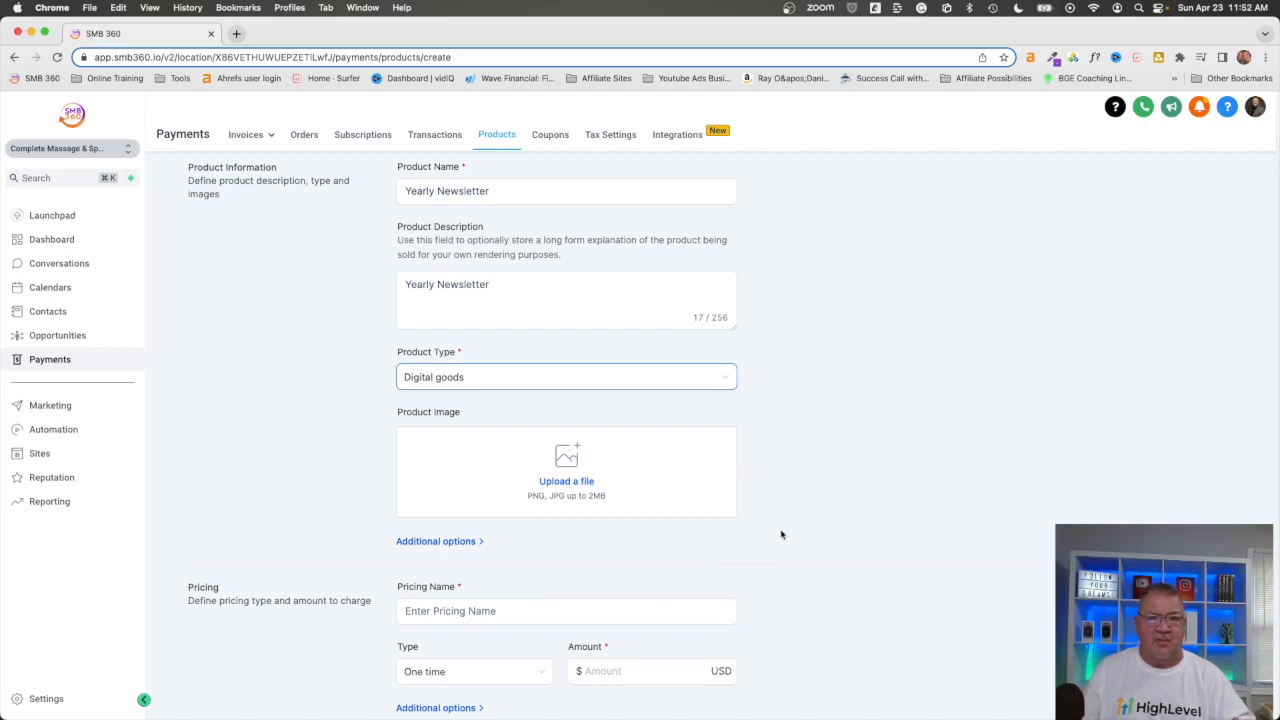
click(560, 488)
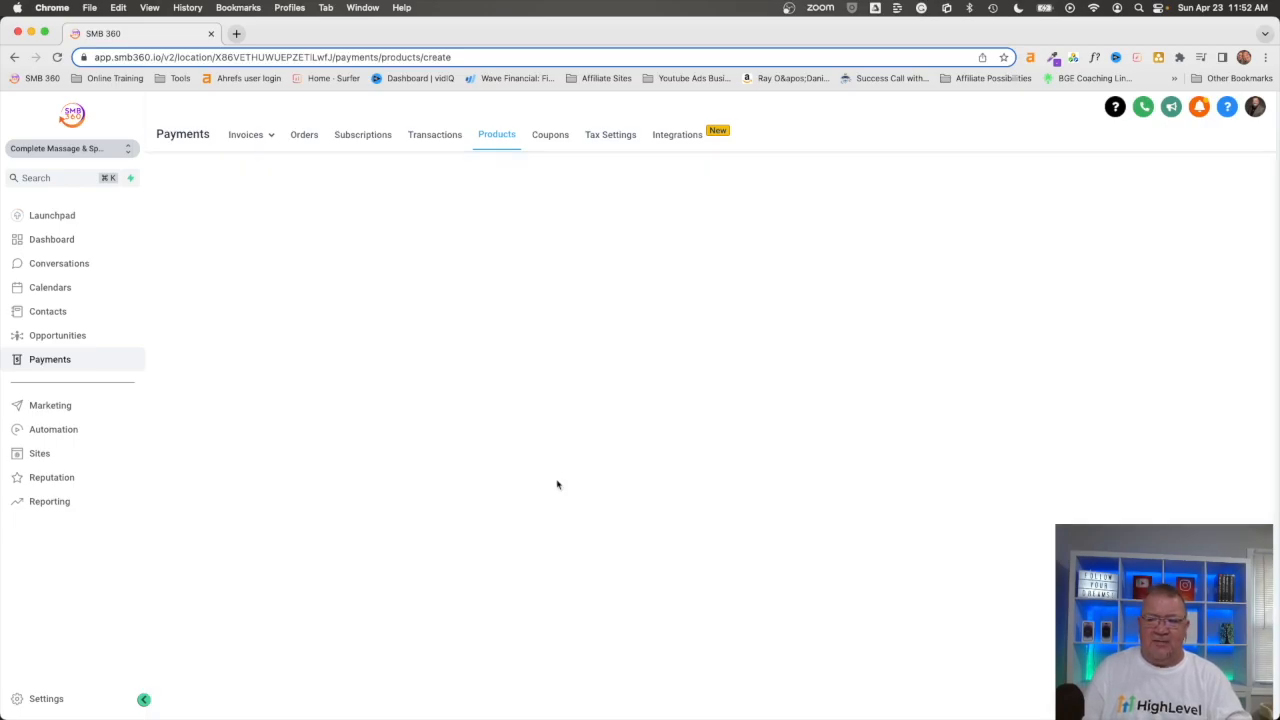
click(237, 362)
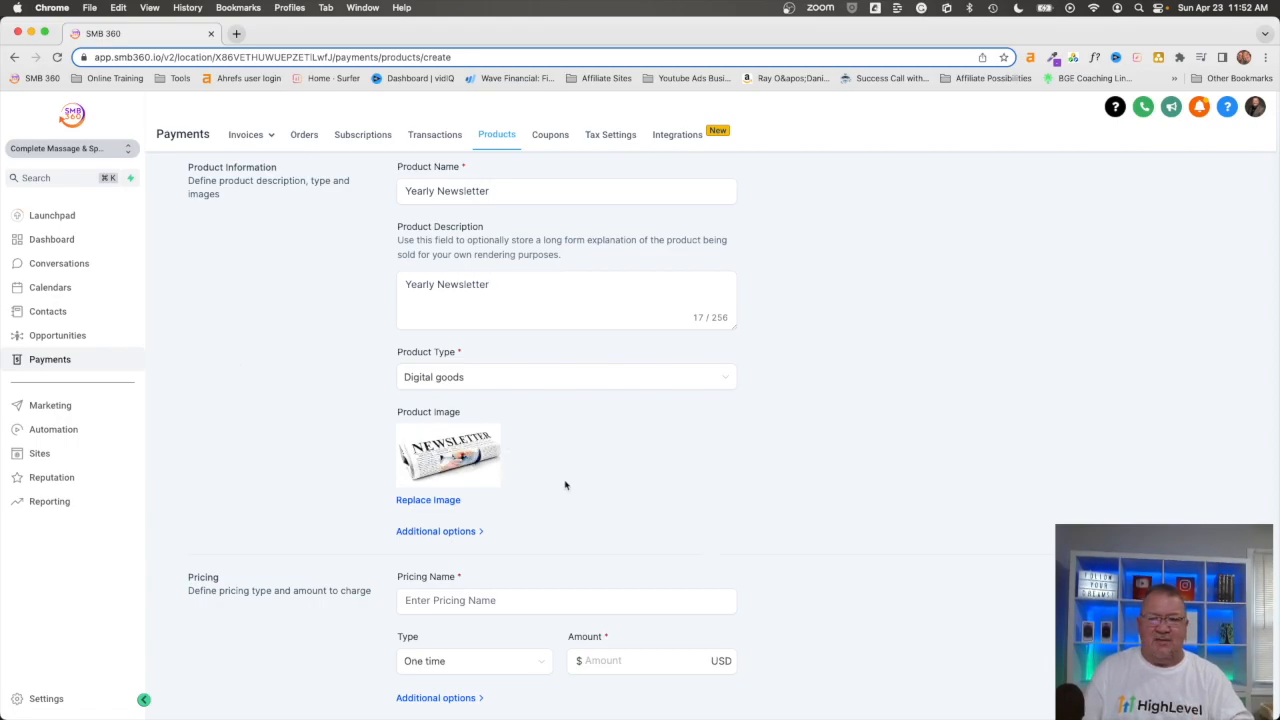
Step: Reuse the copied text Yearly Newsletter as the pricing name
scroll(713, 485, down, 1)
scroll(713, 485, down, 1)
click(424, 516)
key(super+v)
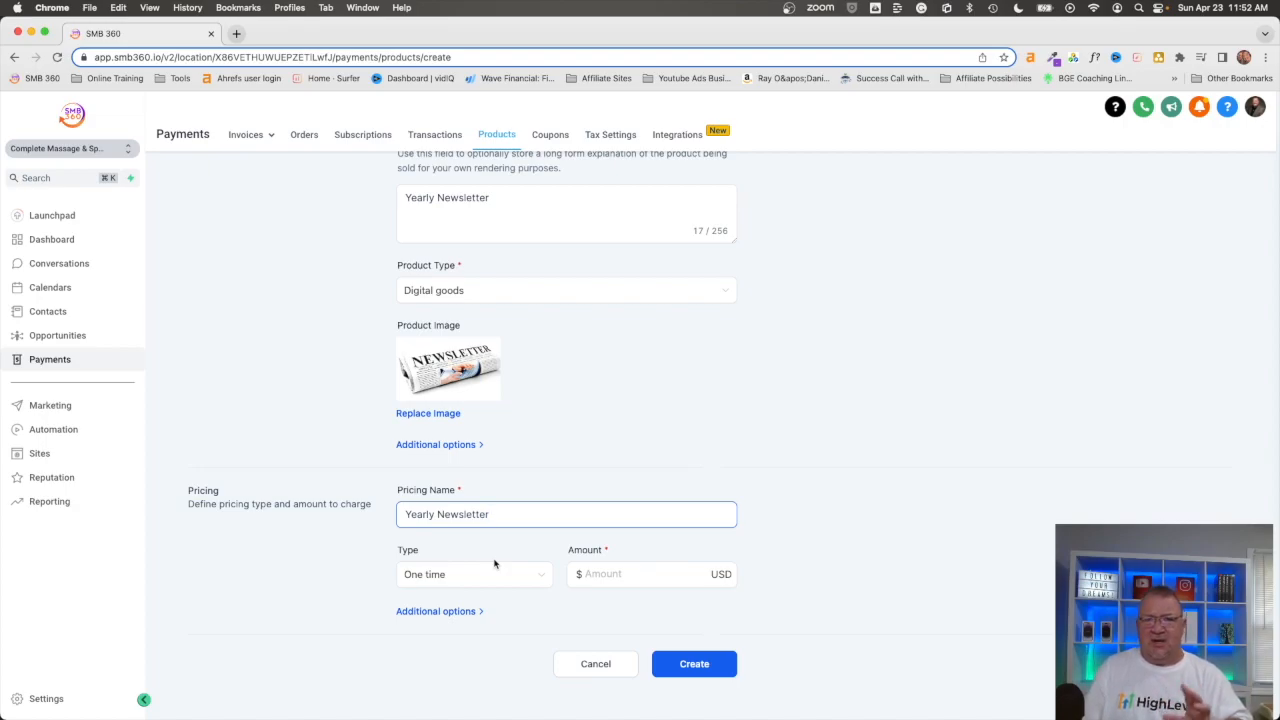
Step: Set the pricing type to Recurring and enter $99 as the amount
click(530, 581)
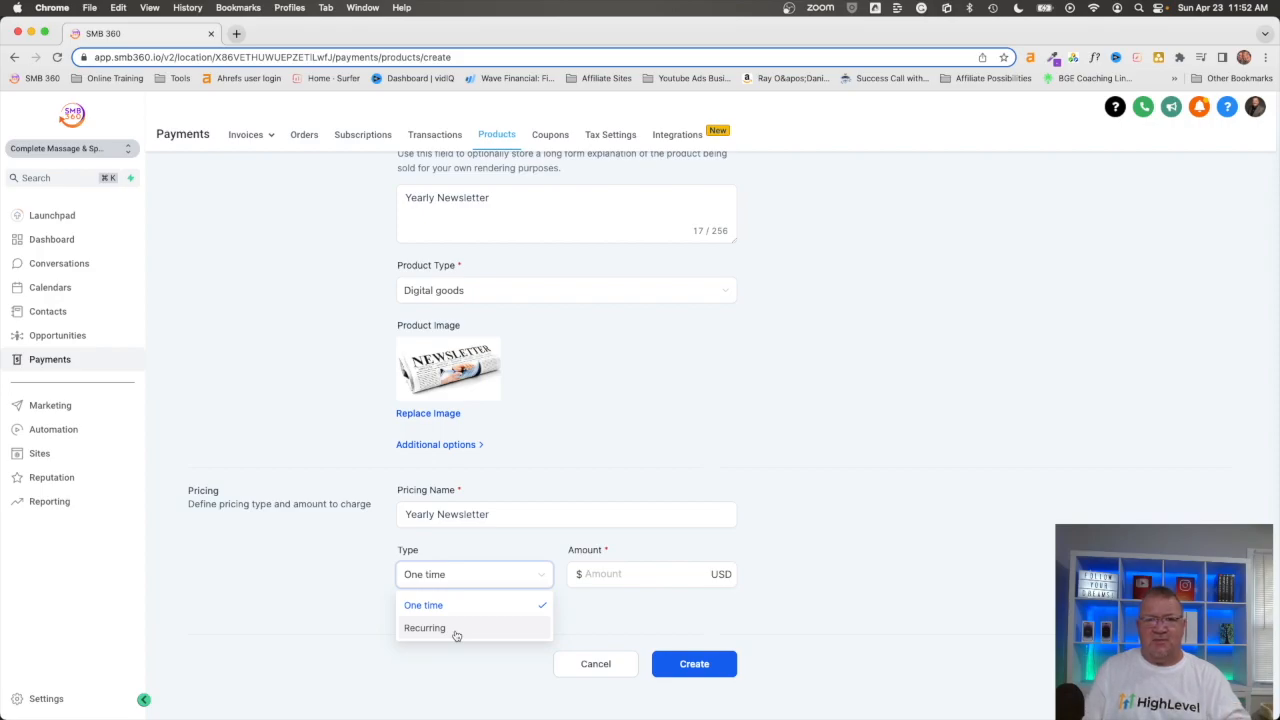
click(474, 546)
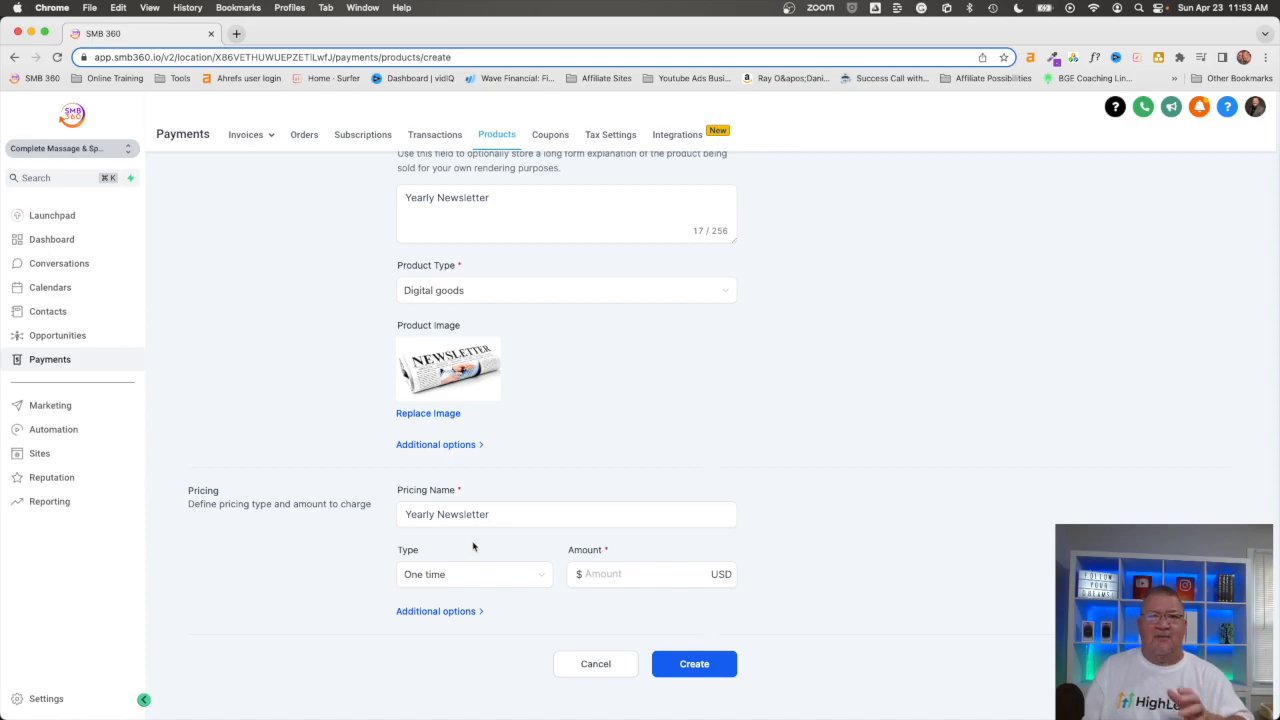
click(468, 575)
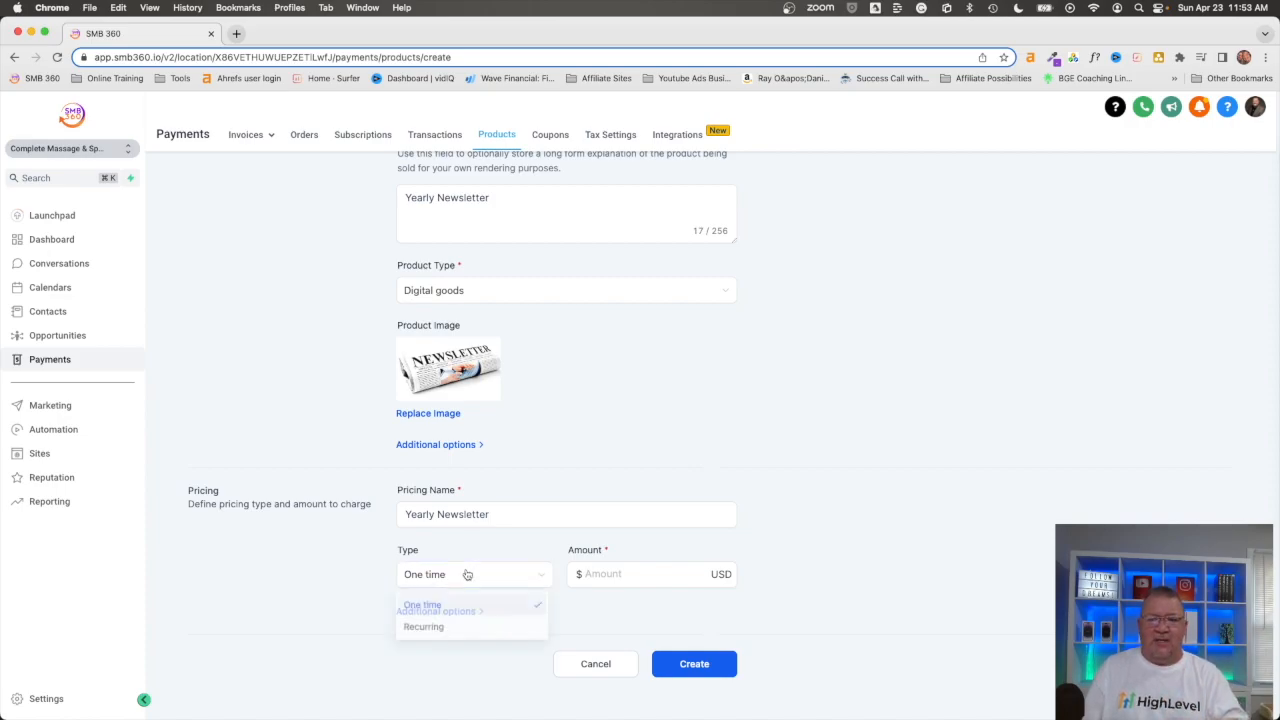
click(448, 630)
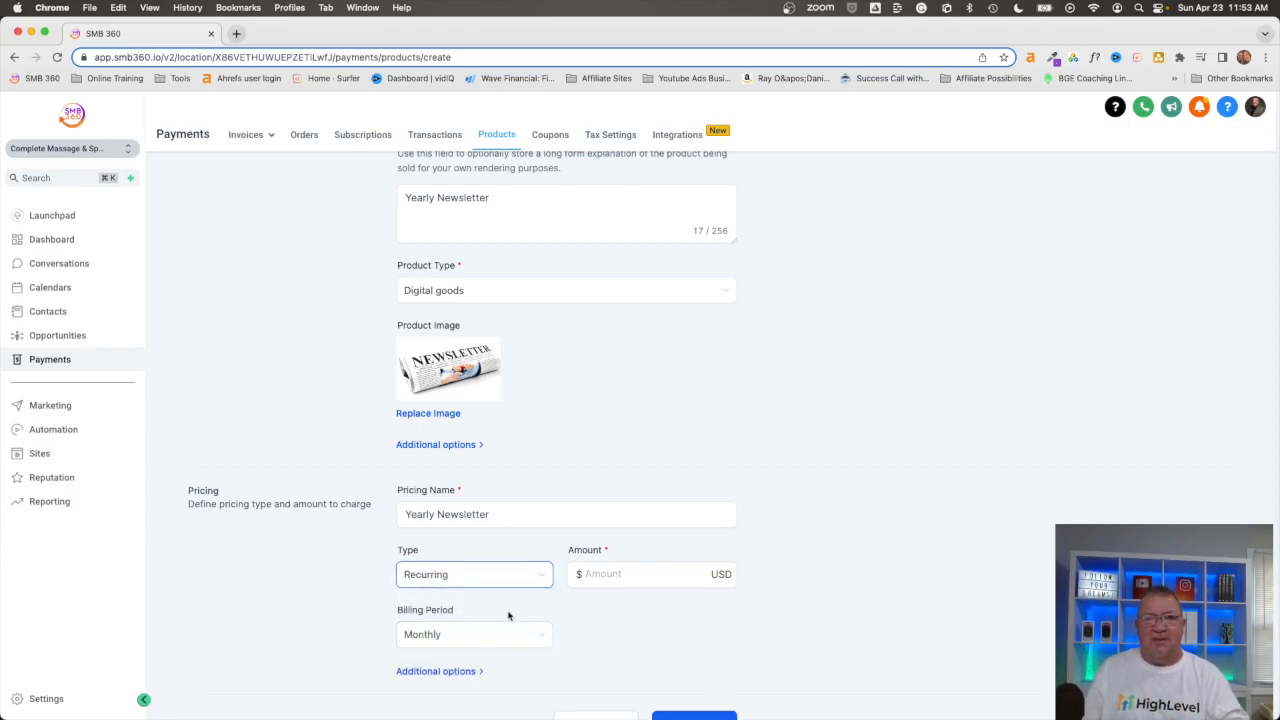
click(627, 573)
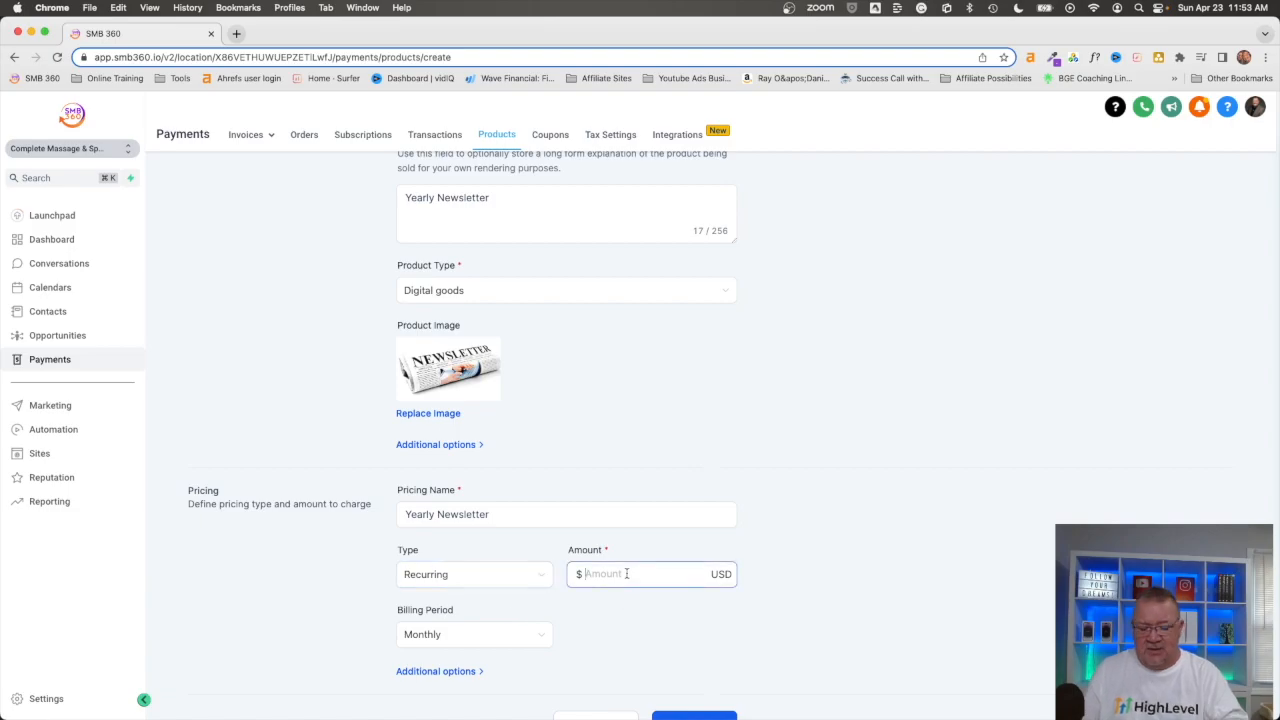
text(8)
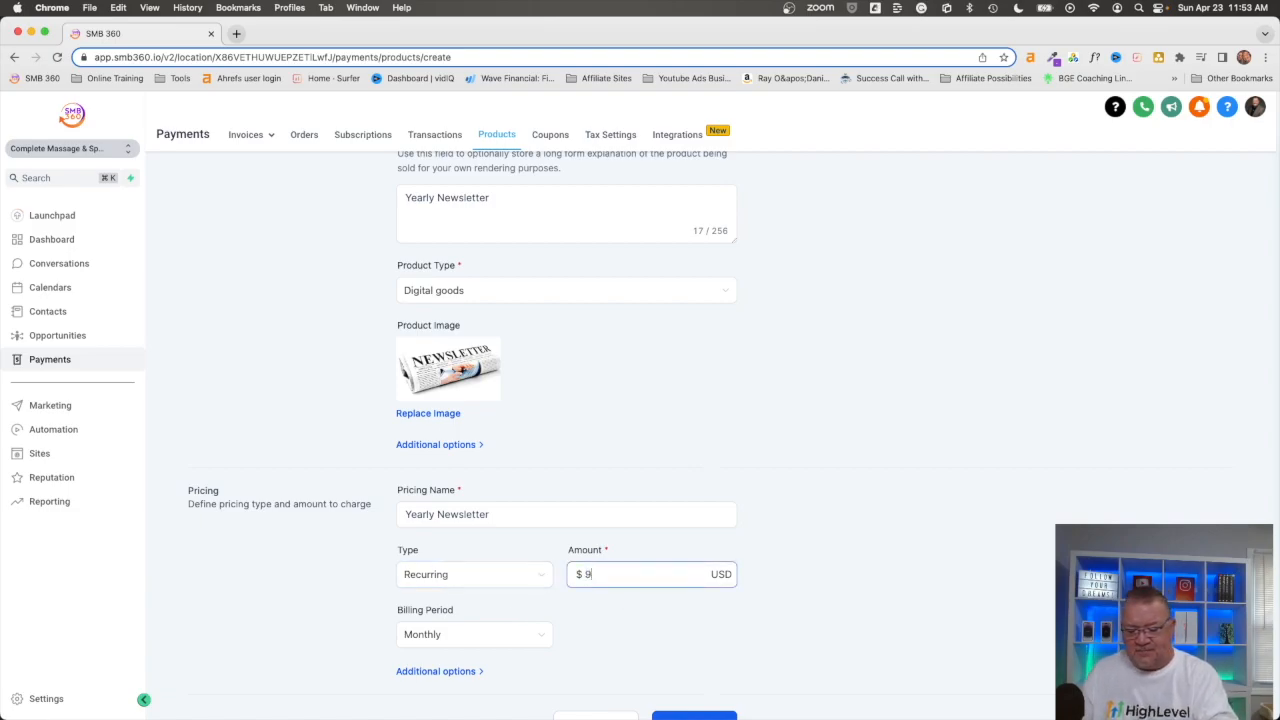
Step: Name the new coupon Newsletter $20 off and enter SAVE20 as its coupon code
text(Newsl)
text(ett)
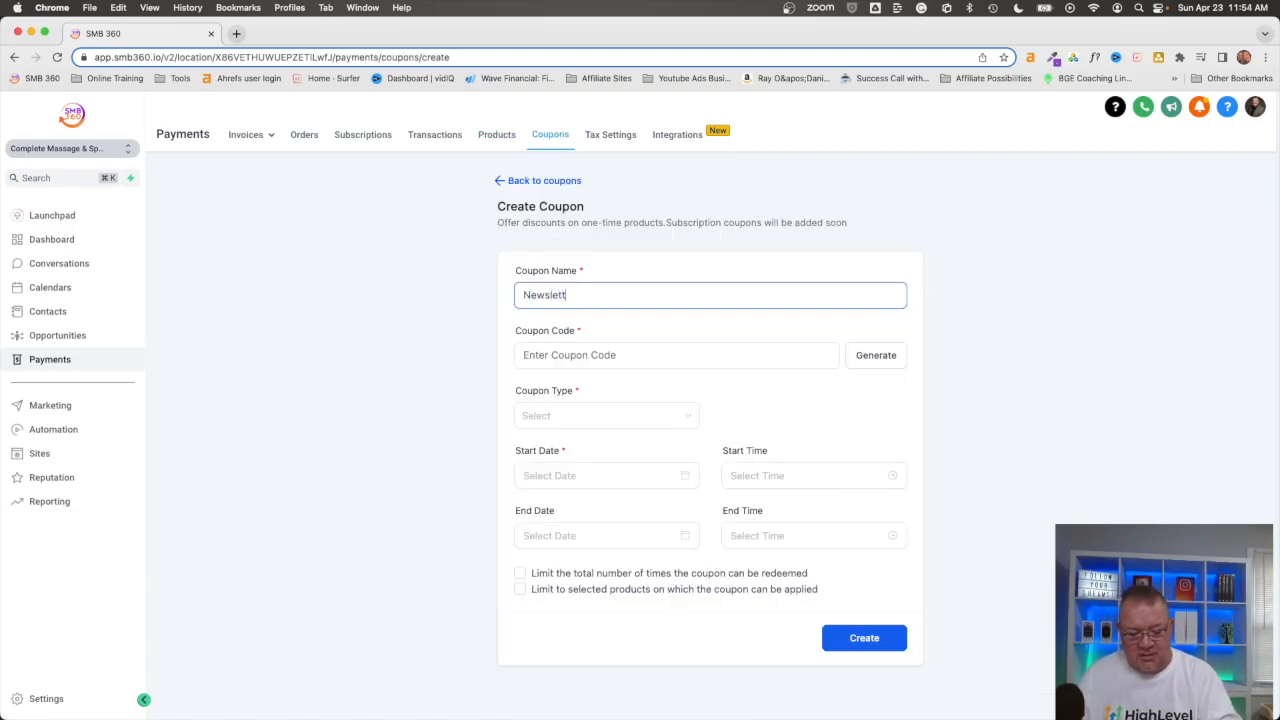
text(er 20 p)
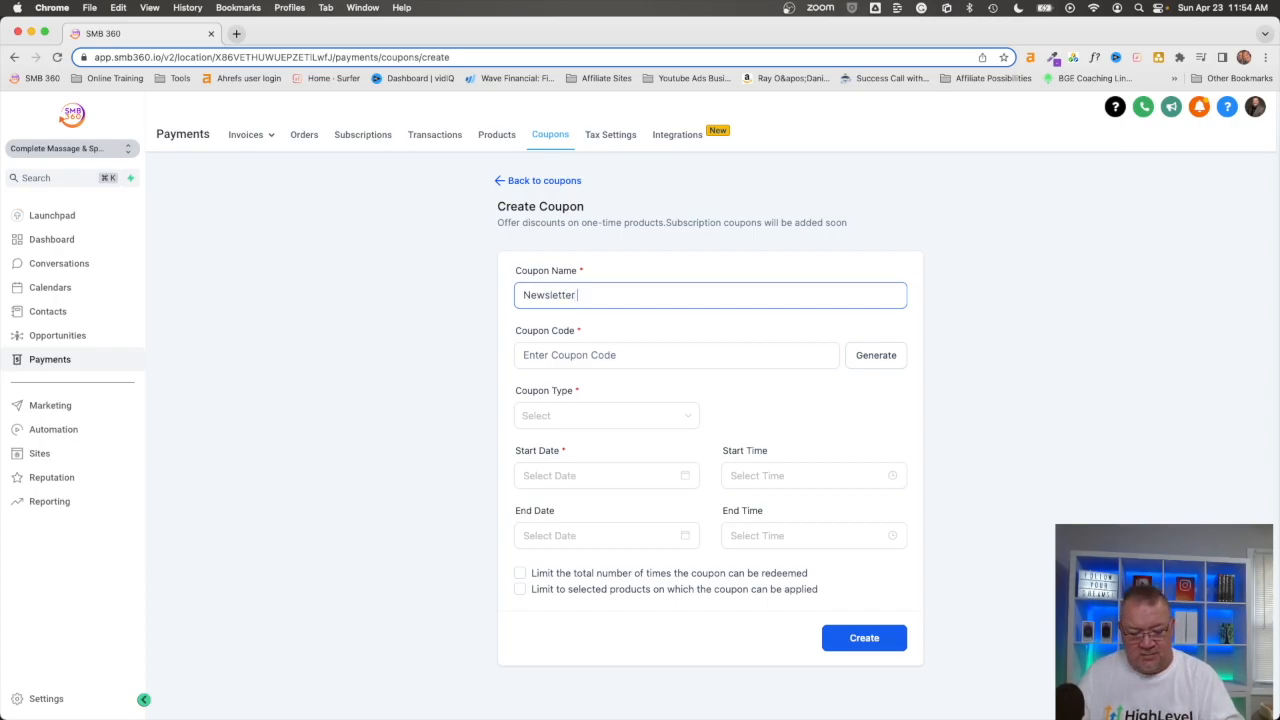
key(BackSpace)
key(BackSpace)
key(BackSpace)
key(BackSpace)
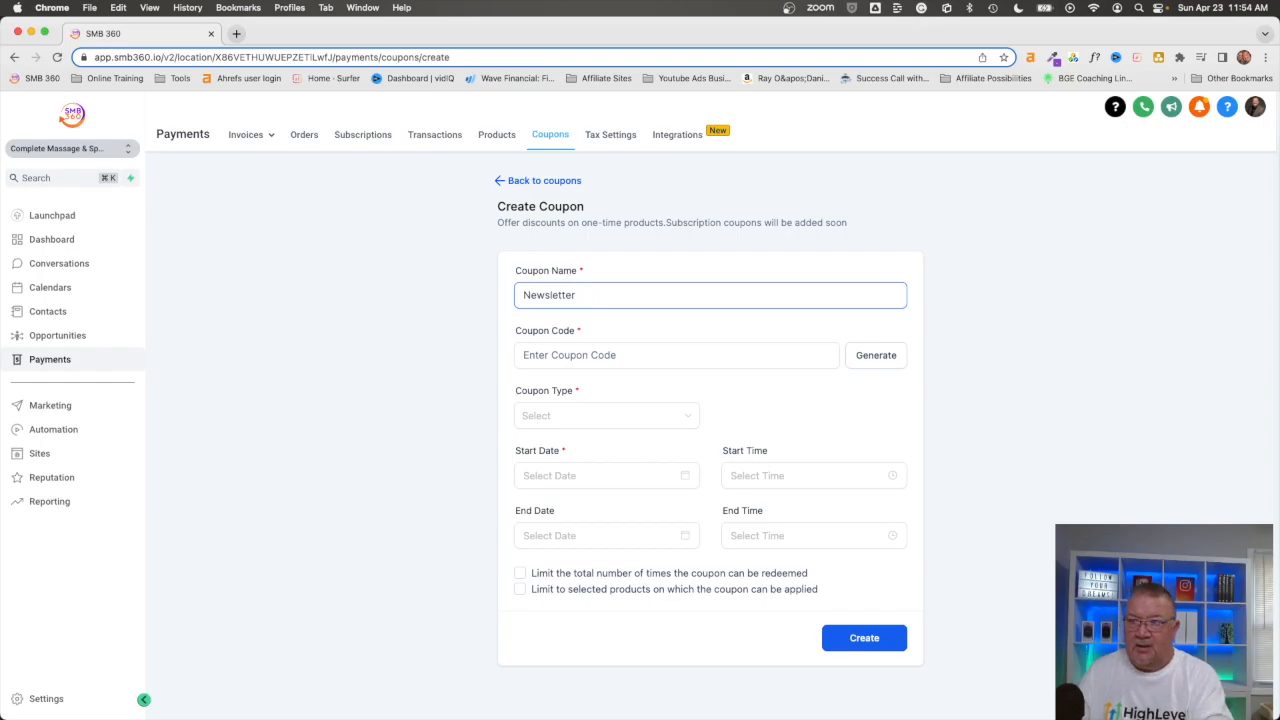
text($20 off)
key(Tab)
text(SAV)
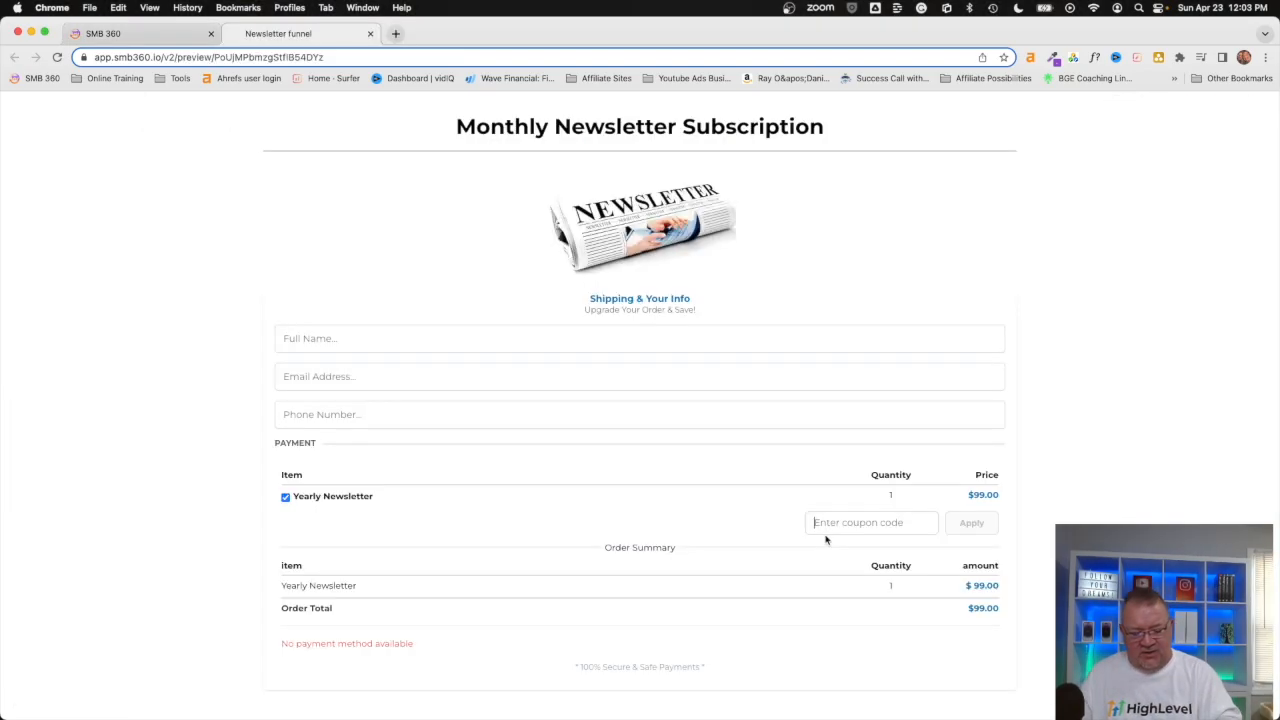
Step: Apply coupon code SAVE20 to the Yearly Newsletter order in the funnel preview and review the order summary
click(829, 533)
text(SAVE20)
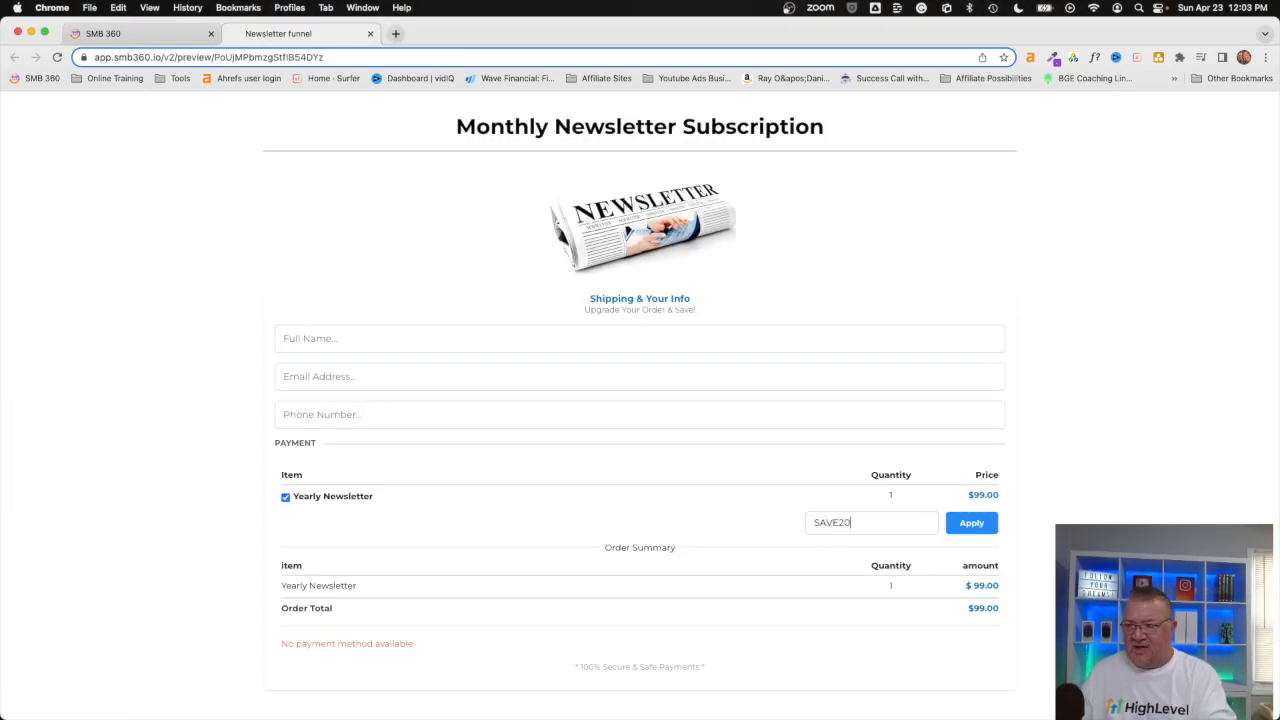
click(975, 523)
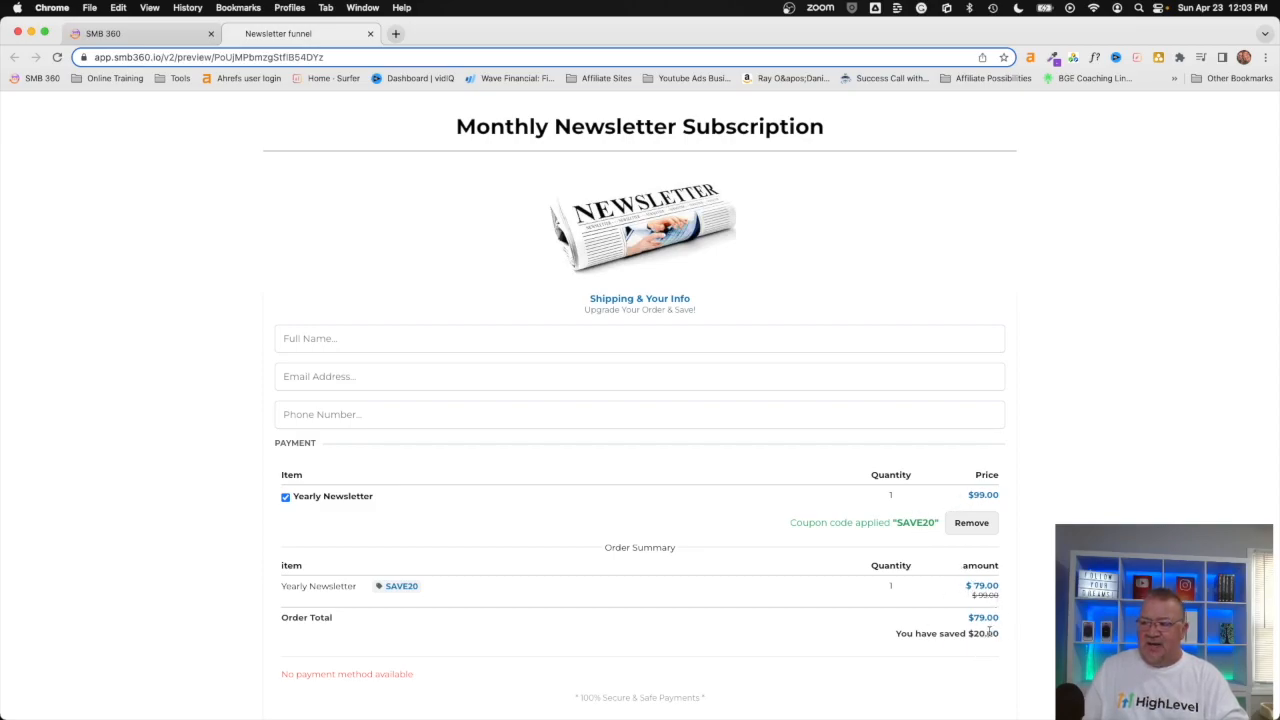
scroll(990, 632, down, 1)
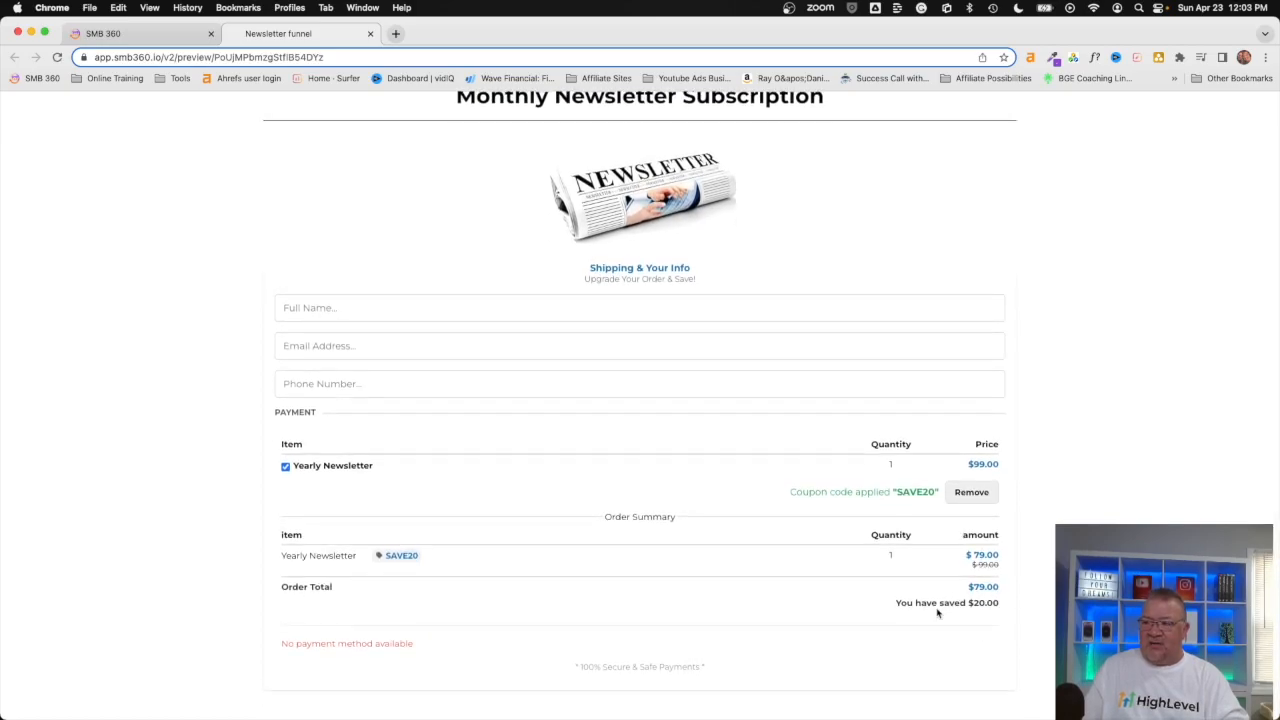